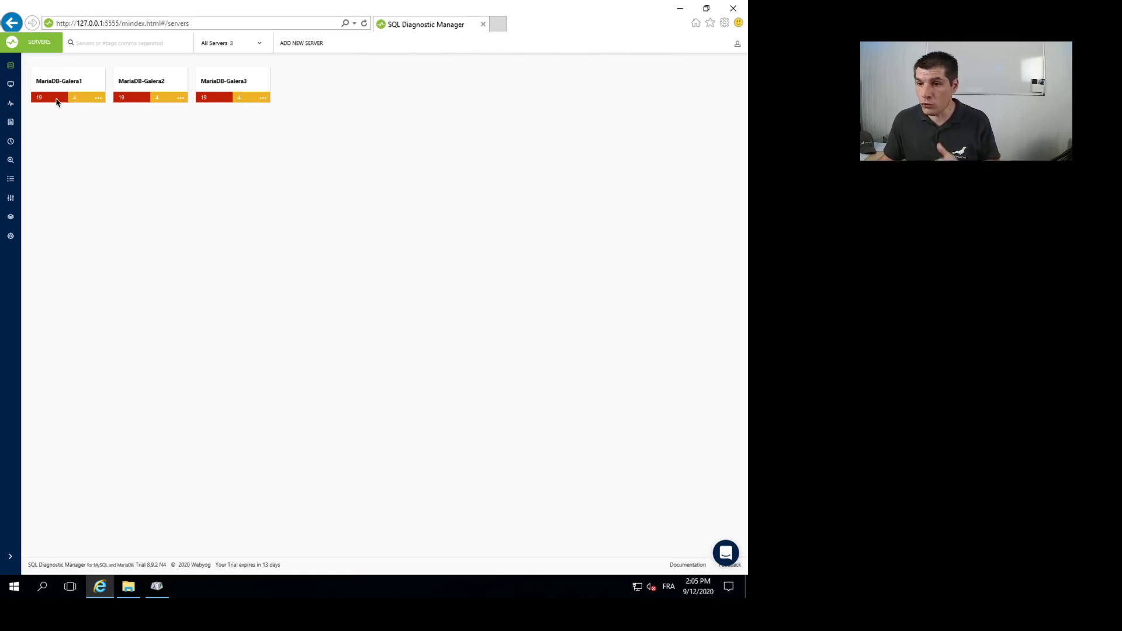
Step: Examine the Performance Metrics dashboard charts for the three MariaDB Galera servers, from Connections down to Disk IO
{"action": "left_click", "coordinate": [10, 84]}
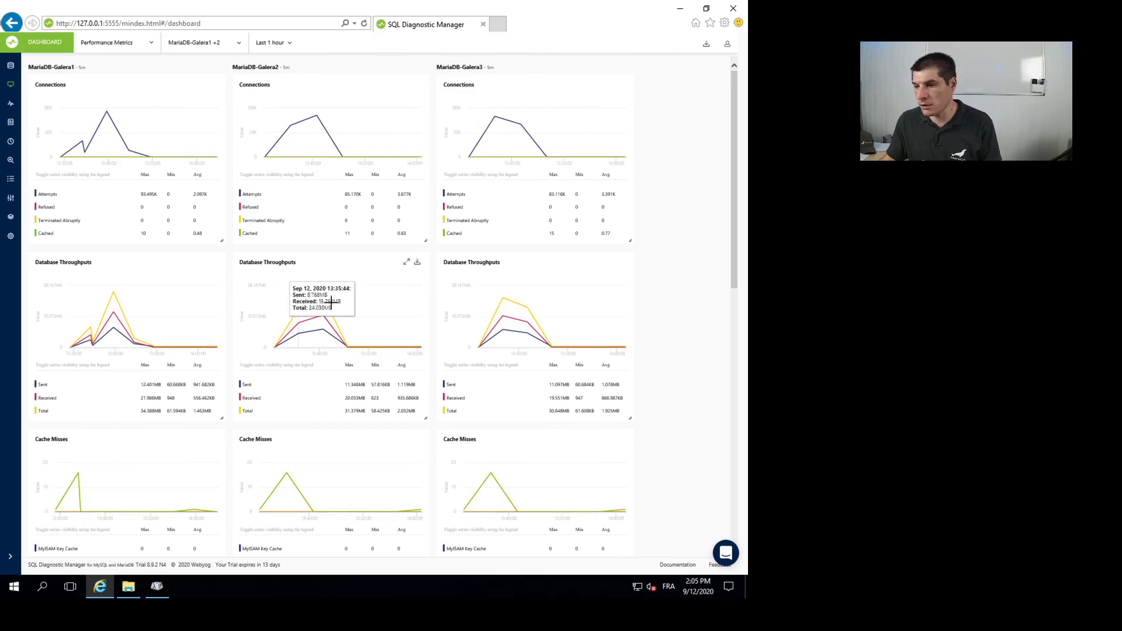
{"action": "left_click_drag", "start_coordinate": [280, 296], "coordinate": [332, 303]}
{"action": "scroll", "coordinate": [329, 328], "scroll_direction": "down", "scroll_amount": 3}
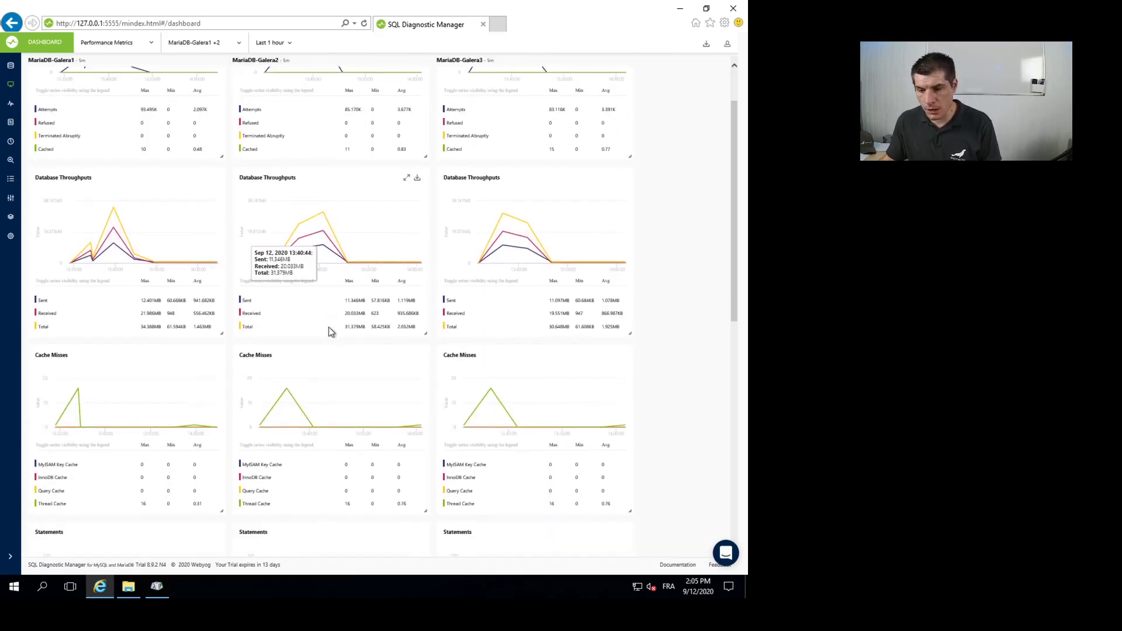
{"action": "scroll", "coordinate": [329, 332], "scroll_direction": "down", "scroll_amount": 2}
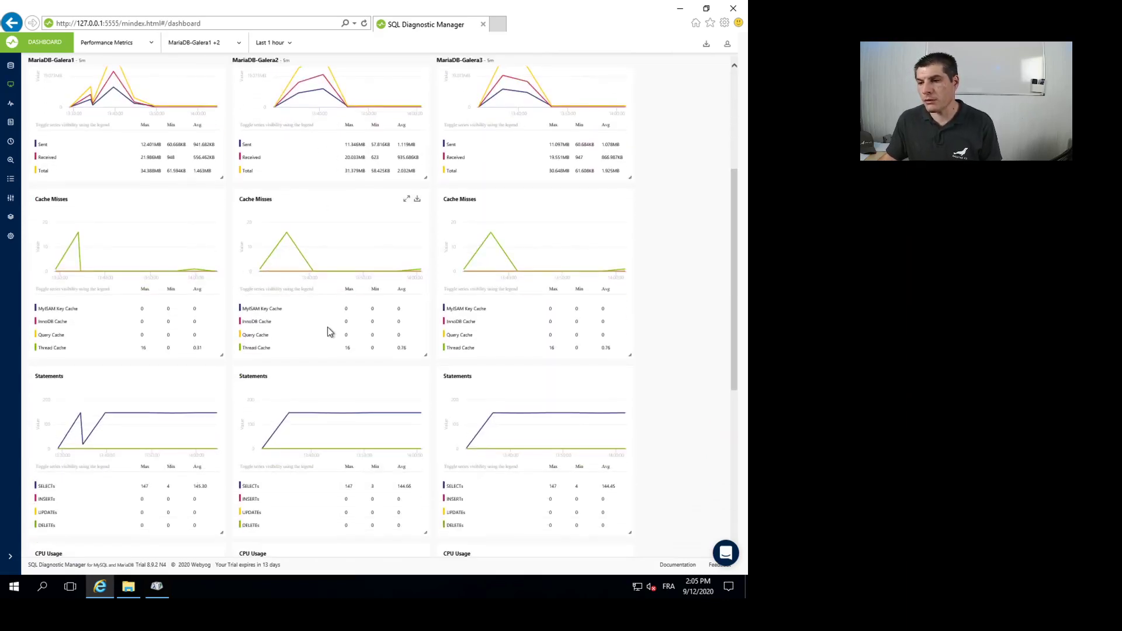
{"action": "scroll", "coordinate": [321, 333], "scroll_direction": "down", "scroll_amount": 2}
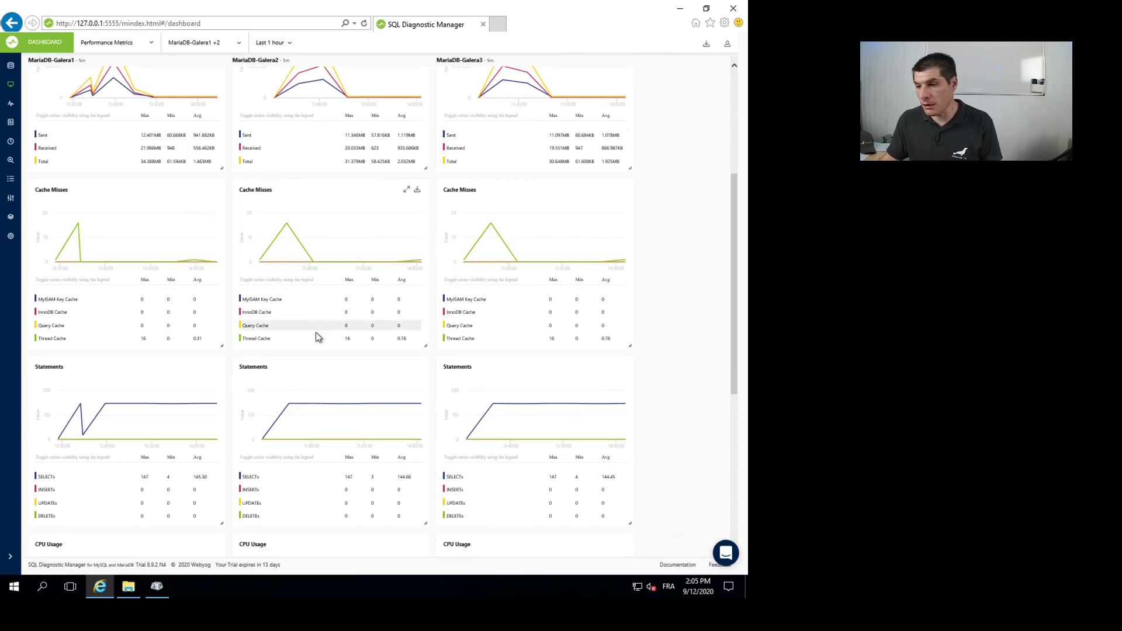
{"action": "scroll", "coordinate": [317, 337], "scroll_direction": "down", "scroll_amount": 1}
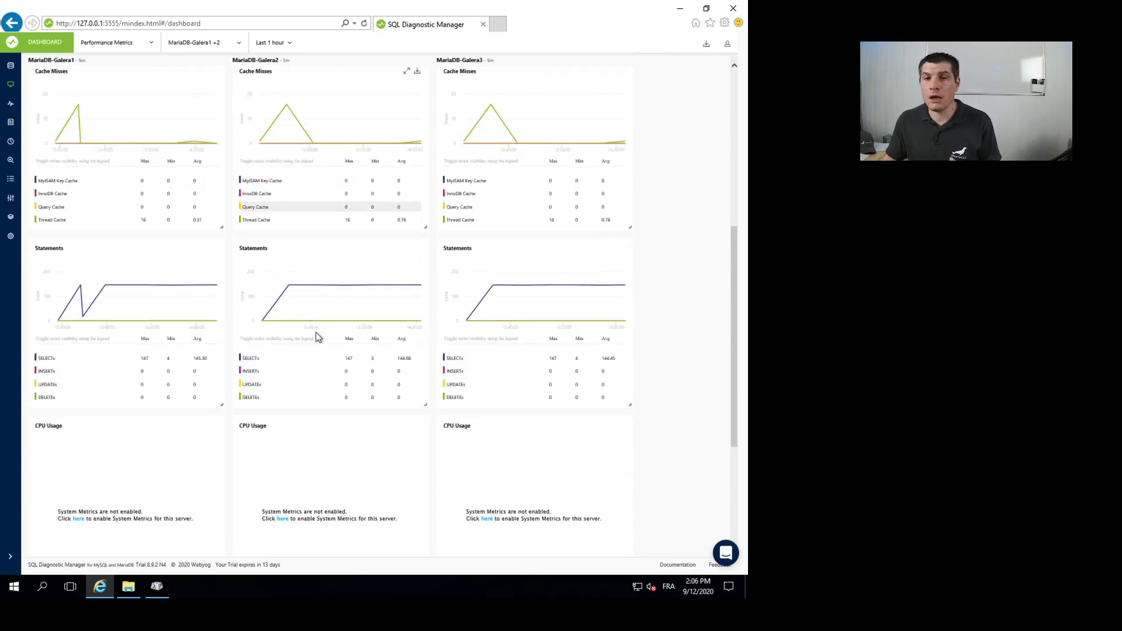
{"action": "scroll", "coordinate": [317, 337], "scroll_direction": "down", "scroll_amount": 3}
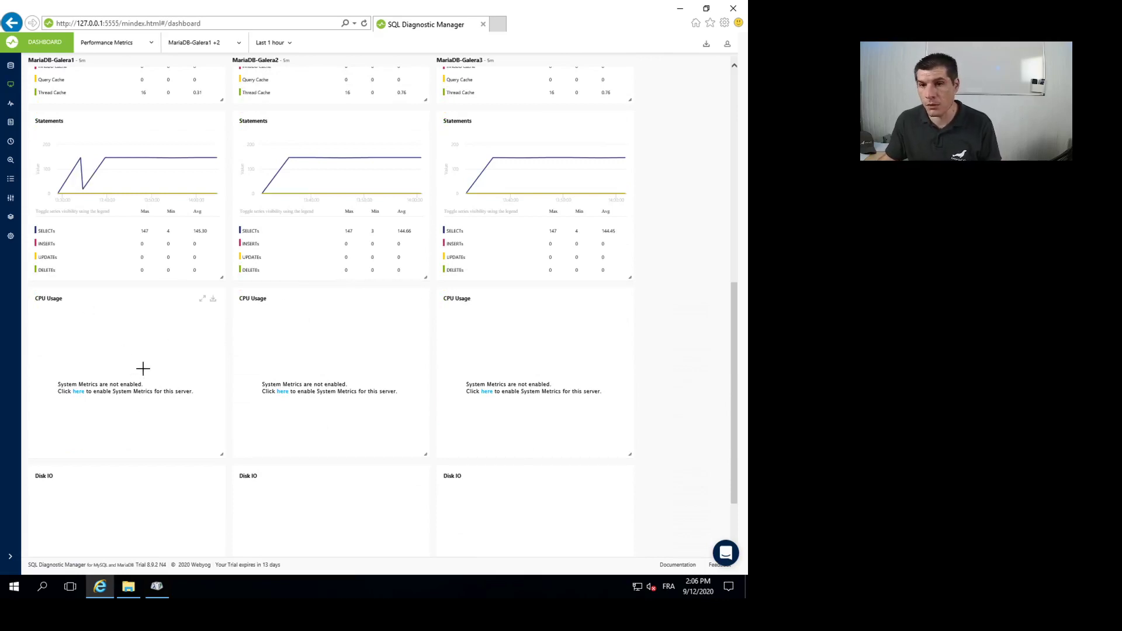
{"action": "scroll", "coordinate": [292, 451], "scroll_direction": "down", "scroll_amount": 2}
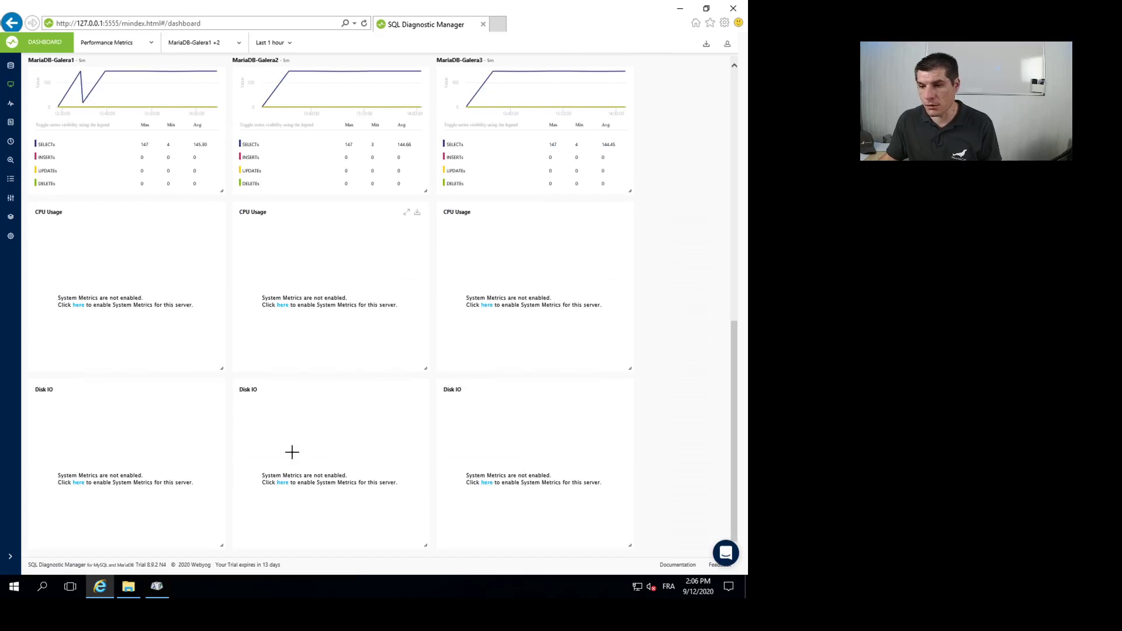
{"action": "scroll", "coordinate": [244, 359], "scroll_direction": "up", "scroll_amount": 10}
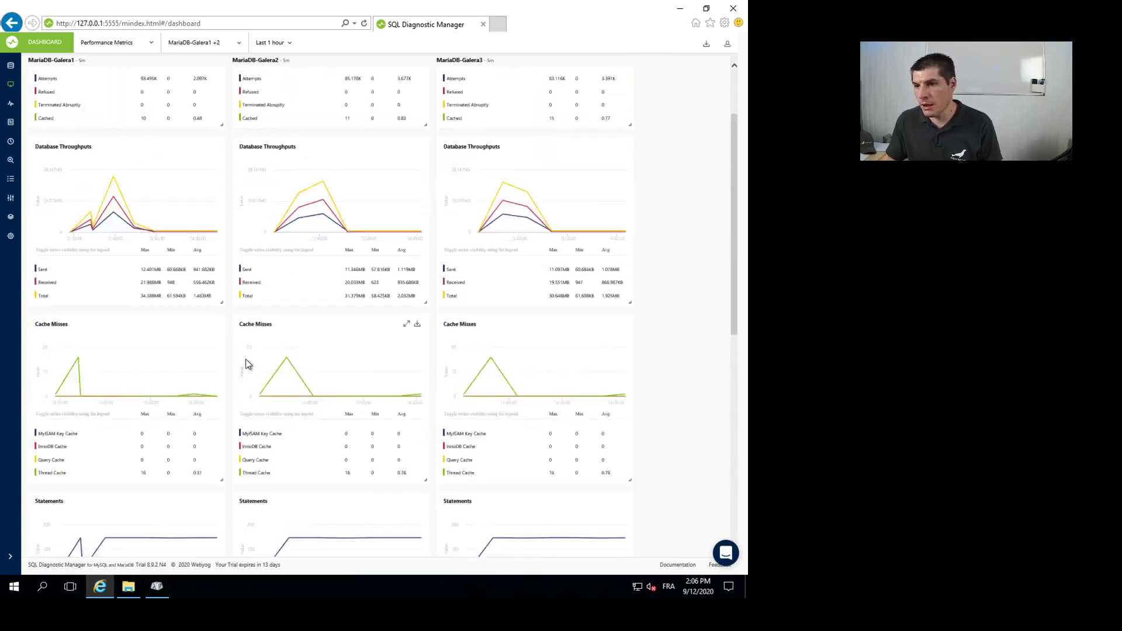
{"action": "scroll", "coordinate": [245, 364], "scroll_direction": "up", "scroll_amount": 2}
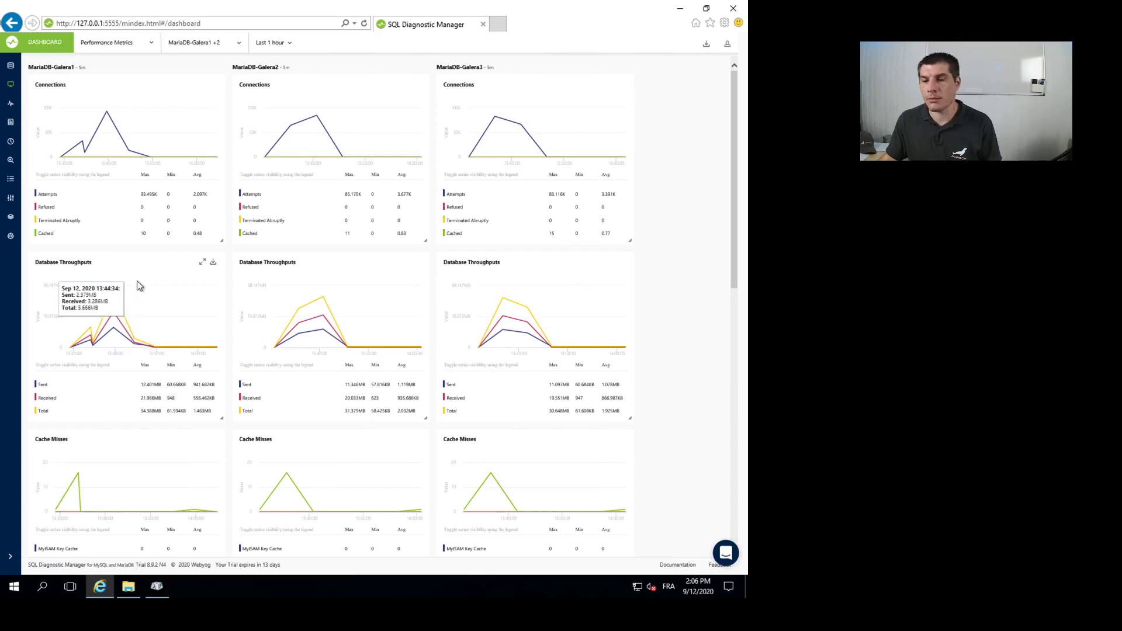
Step: Review the Galera and Security monitor groups across the three MariaDB Galera servers
{"action": "left_click", "coordinate": [10, 107]}
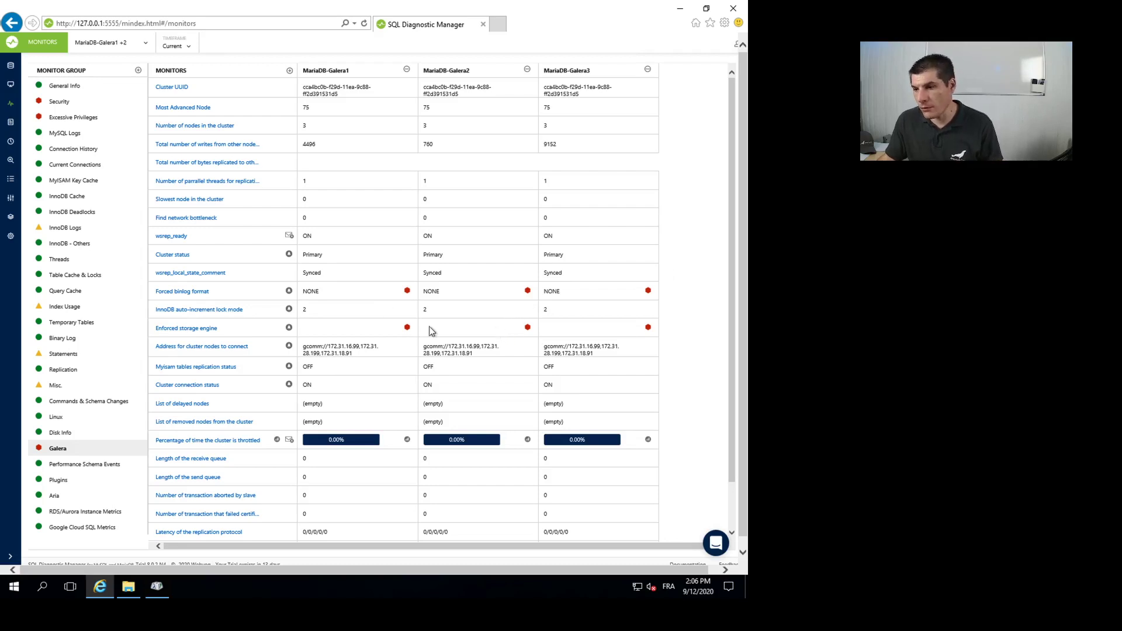
{"action": "mouse_move", "coordinate": [255, 332]}
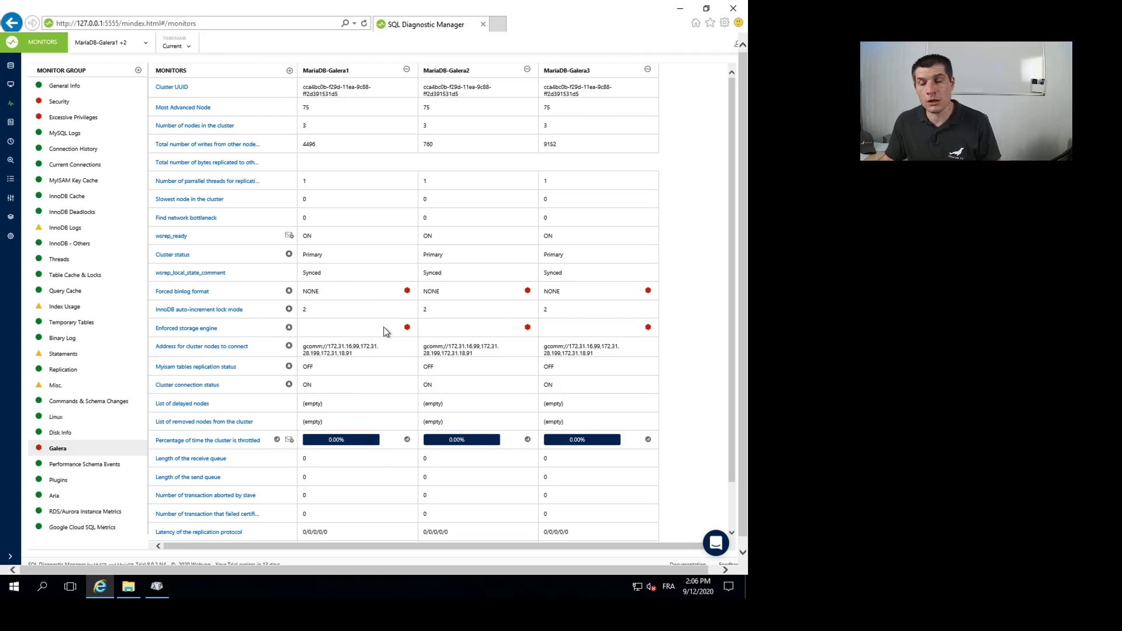
{"action": "left_click", "coordinate": [50, 102]}
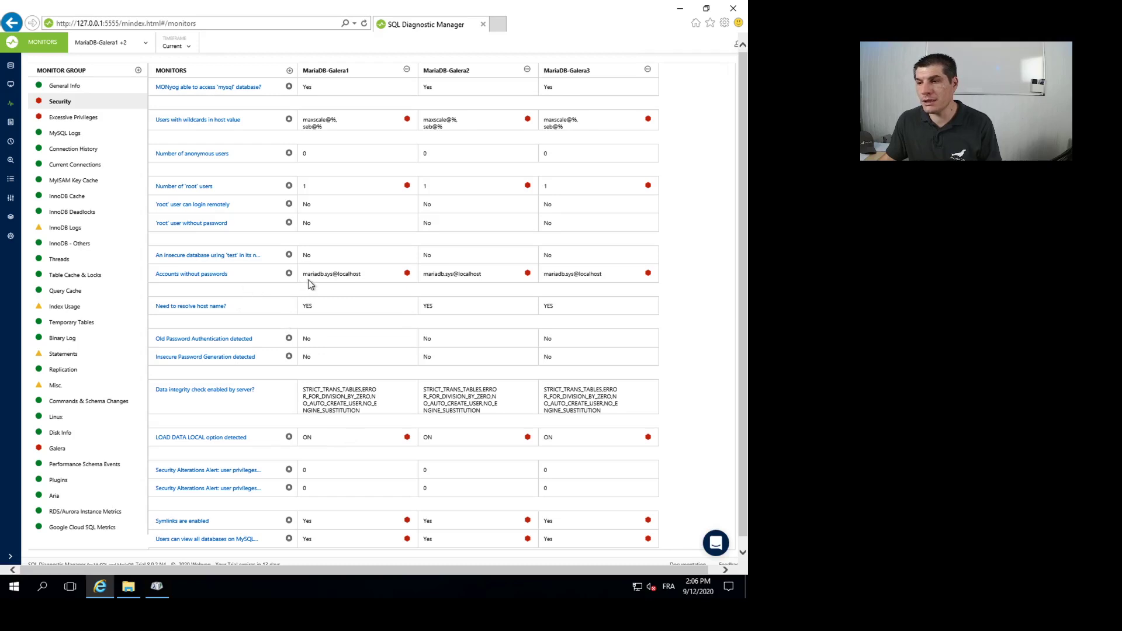
{"action": "scroll", "coordinate": [505, 413], "scroll_direction": "down", "scroll_amount": 1}
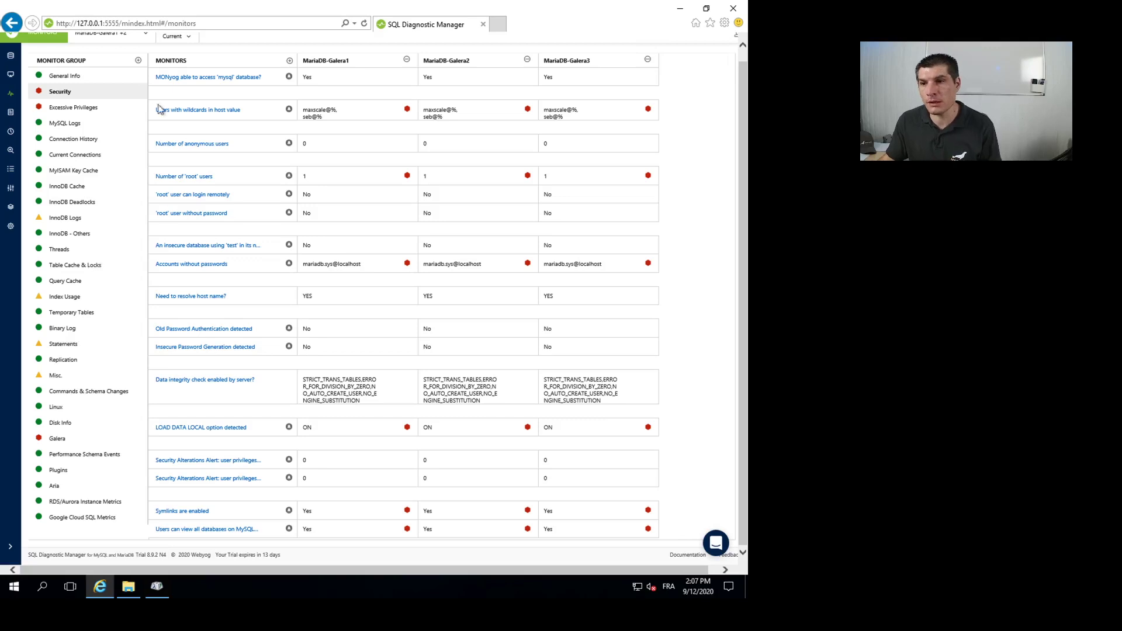
Step: Close all Excessive Privileges alerts for MariaDB-Galera1 and check its critical events in the servers overview
{"action": "left_click", "coordinate": [85, 110]}
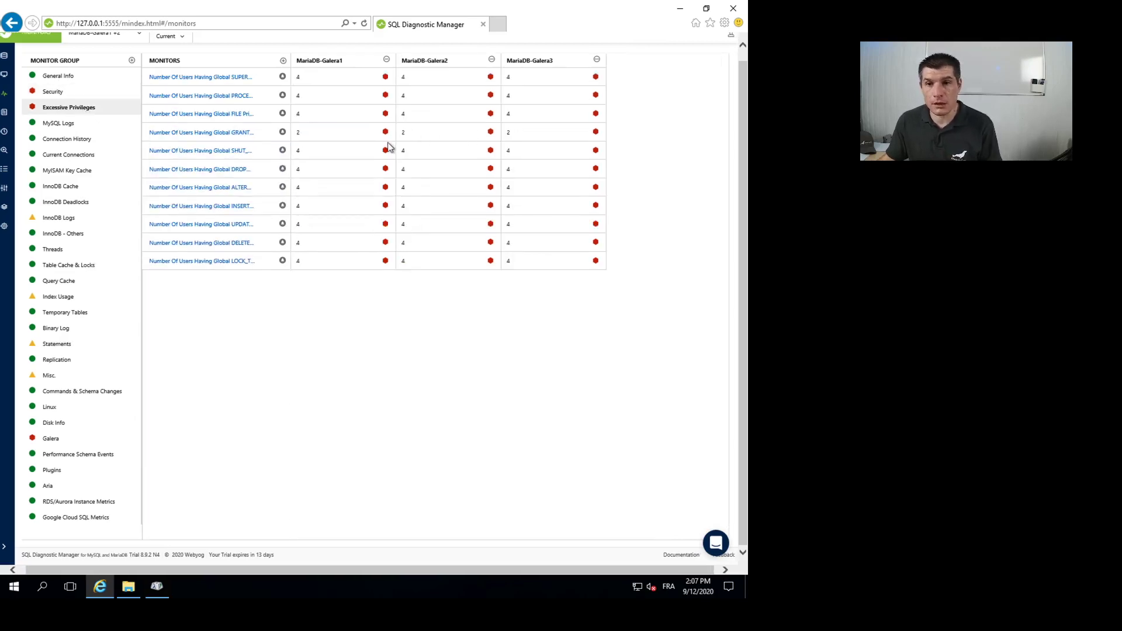
{"action": "left_click", "coordinate": [385, 76]}
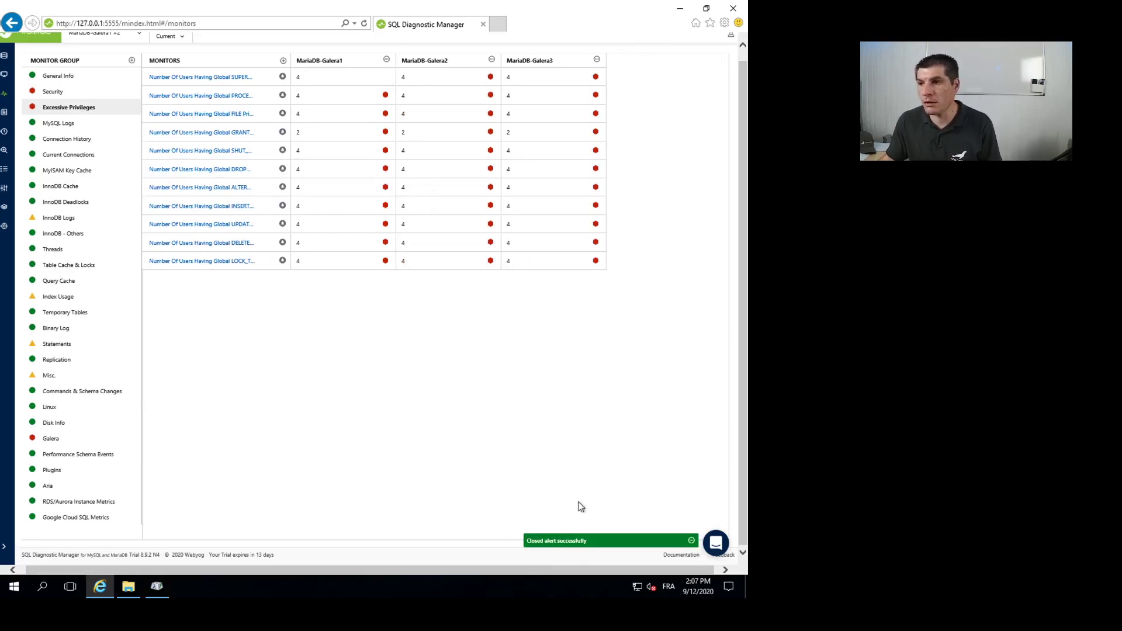
{"action": "left_click", "coordinate": [385, 96]}
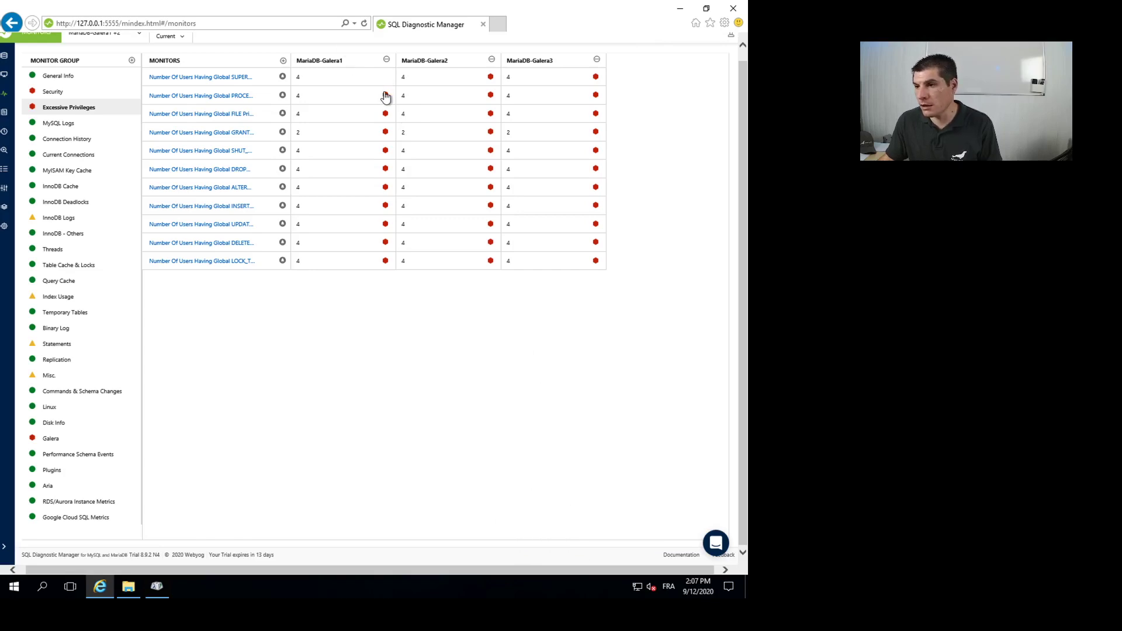
{"action": "left_click", "coordinate": [385, 150]}
{"action": "left_click", "coordinate": [385, 169]}
{"action": "left_click", "coordinate": [385, 132]}
{"action": "left_click", "coordinate": [385, 224]}
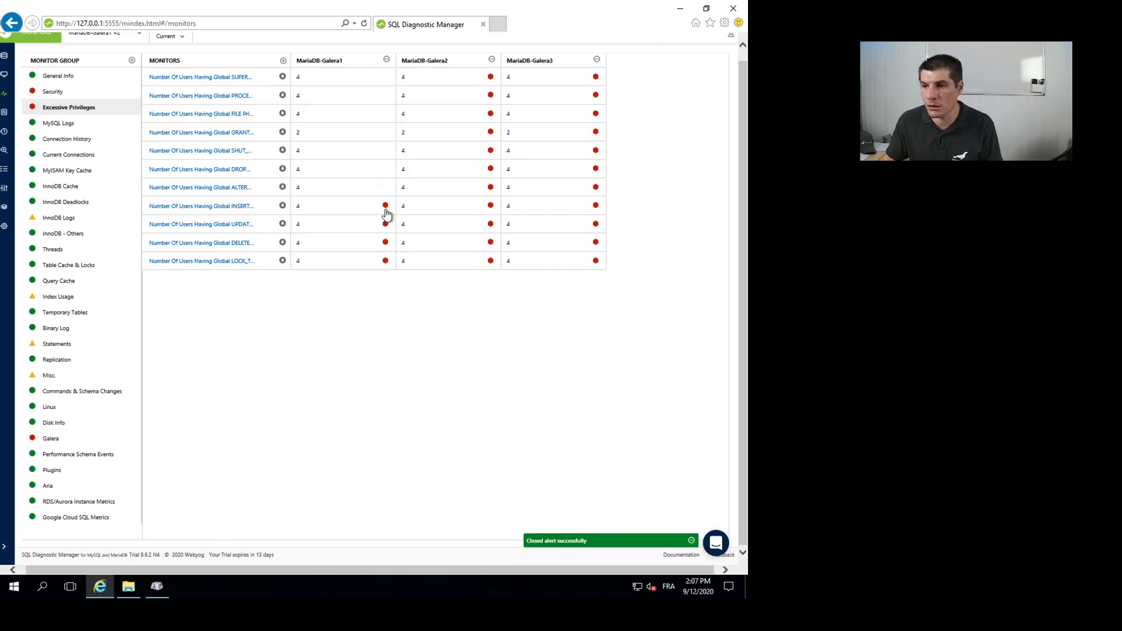
{"action": "left_click", "coordinate": [385, 242]}
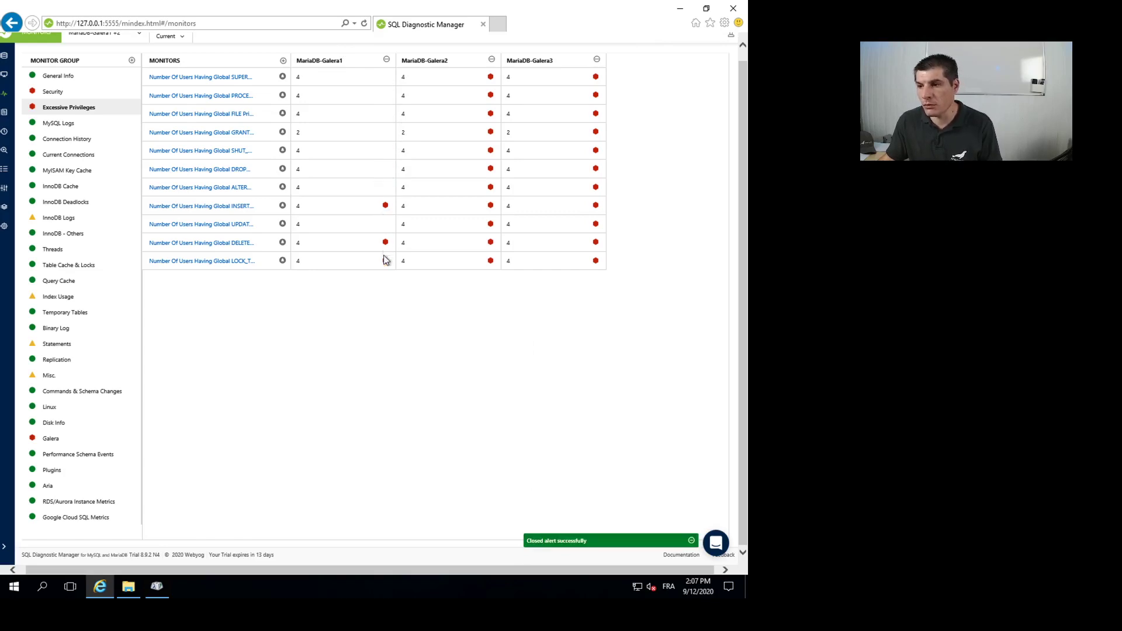
{"action": "left_click", "coordinate": [385, 260]}
{"action": "left_click", "coordinate": [385, 205]}
{"action": "left_click", "coordinate": [385, 242]}
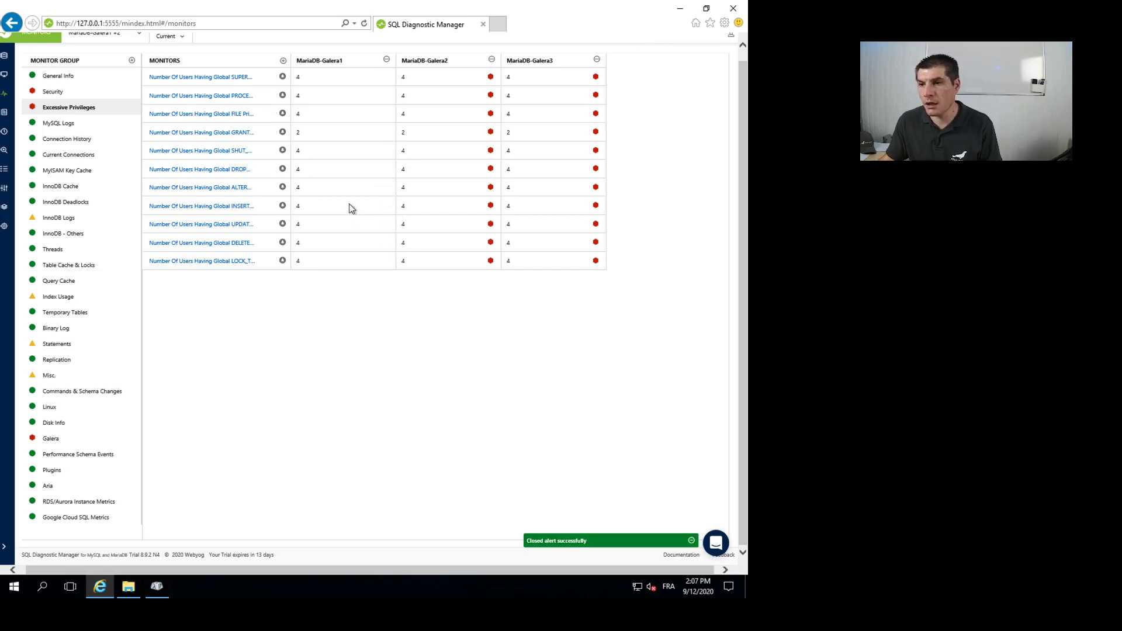
{"action": "left_click", "coordinate": [5, 56]}
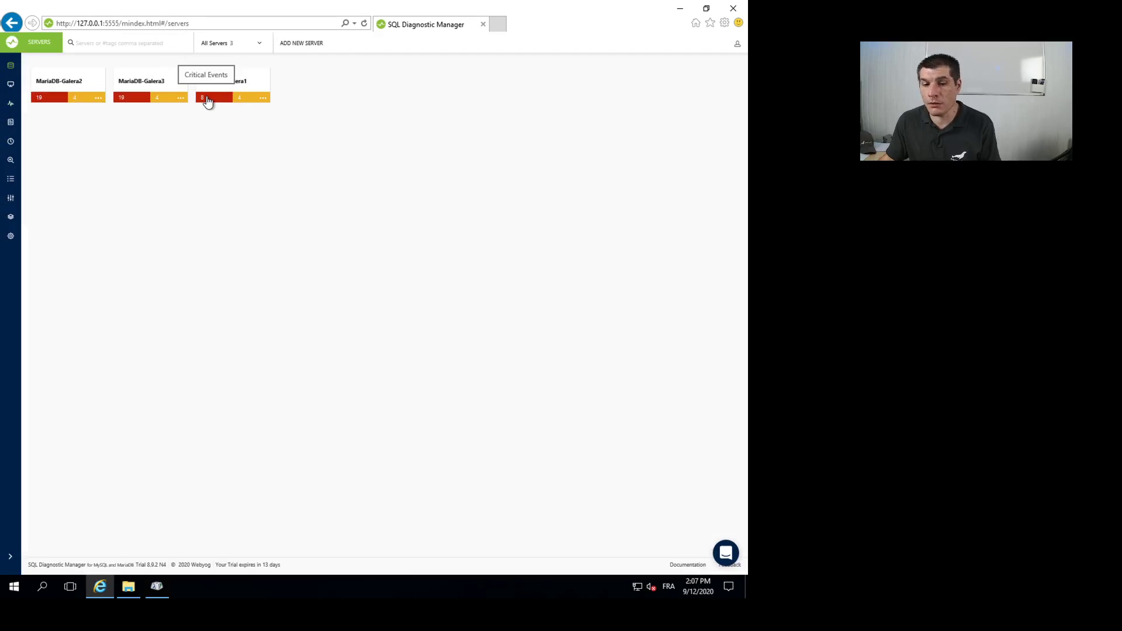
Step: Review the Index Usage, InnoDB Logs, Galera and Google Cloud SQL Metrics monitor groups for the three servers
{"action": "left_click", "coordinate": [11, 103]}
{"action": "left_click", "coordinate": [138, 117]}
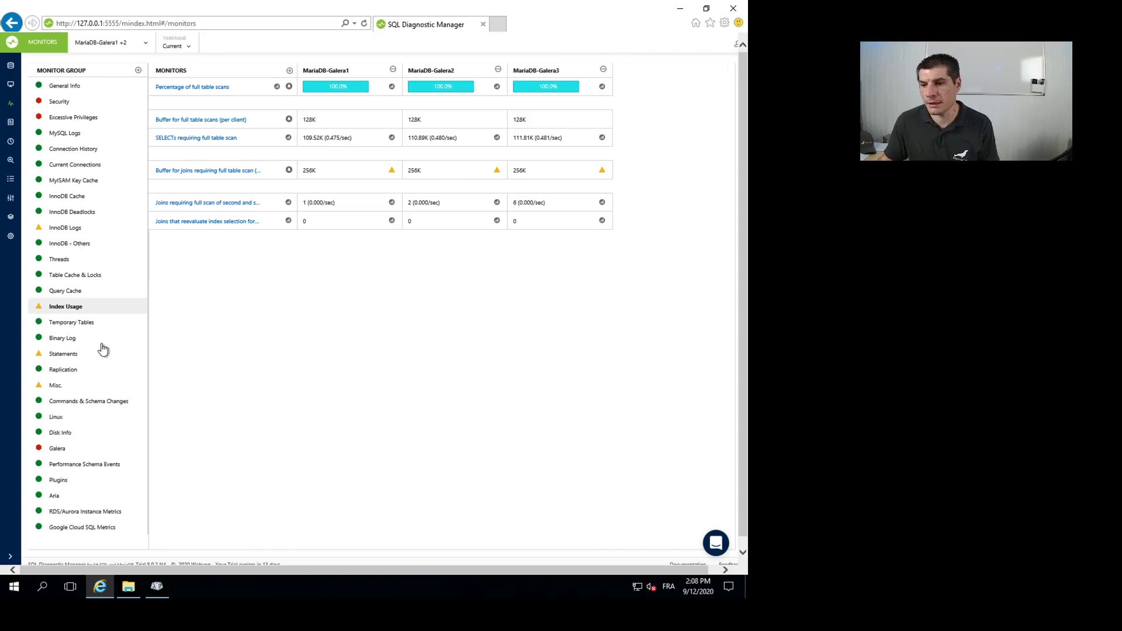
{"action": "left_click", "coordinate": [55, 232]}
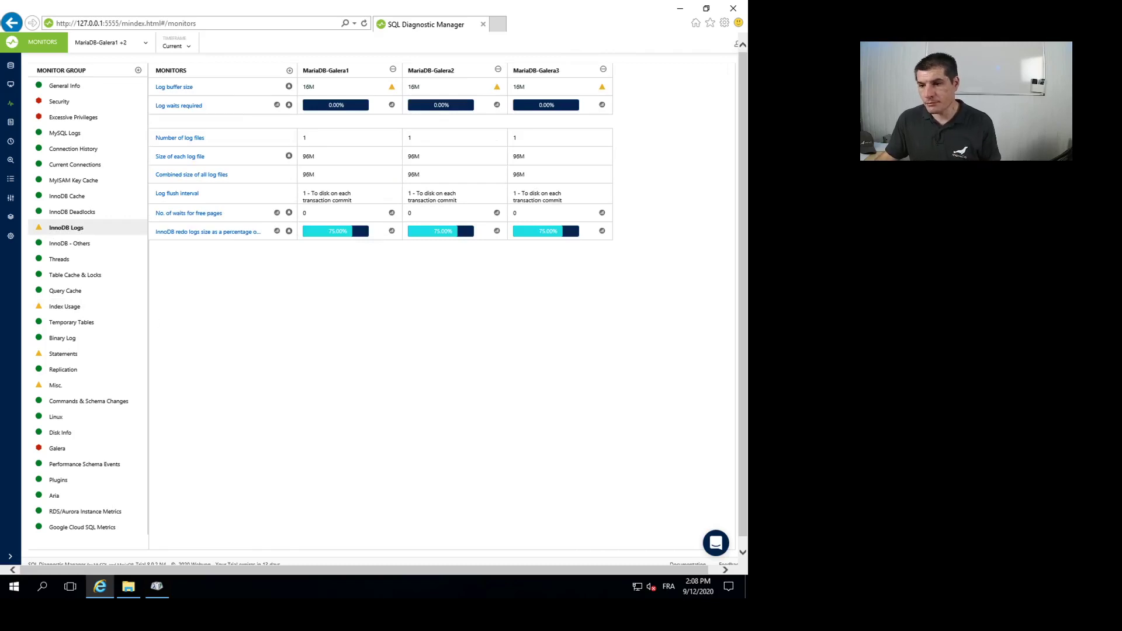
{"action": "left_click", "coordinate": [86, 447]}
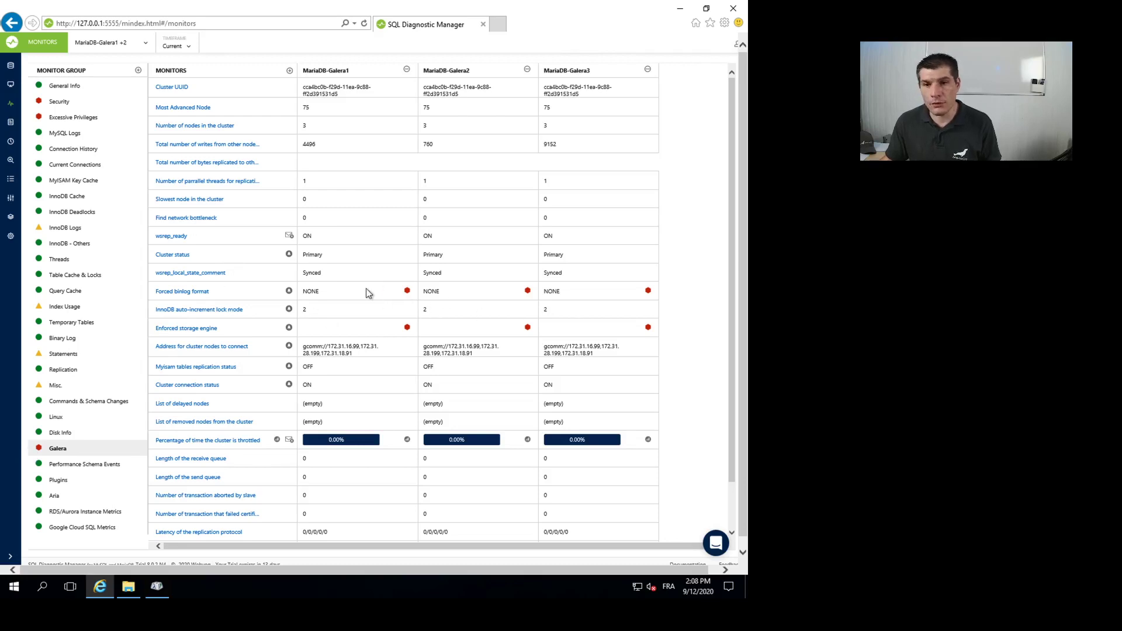
{"action": "scroll", "coordinate": [524, 400], "scroll_direction": "down", "scroll_amount": 1}
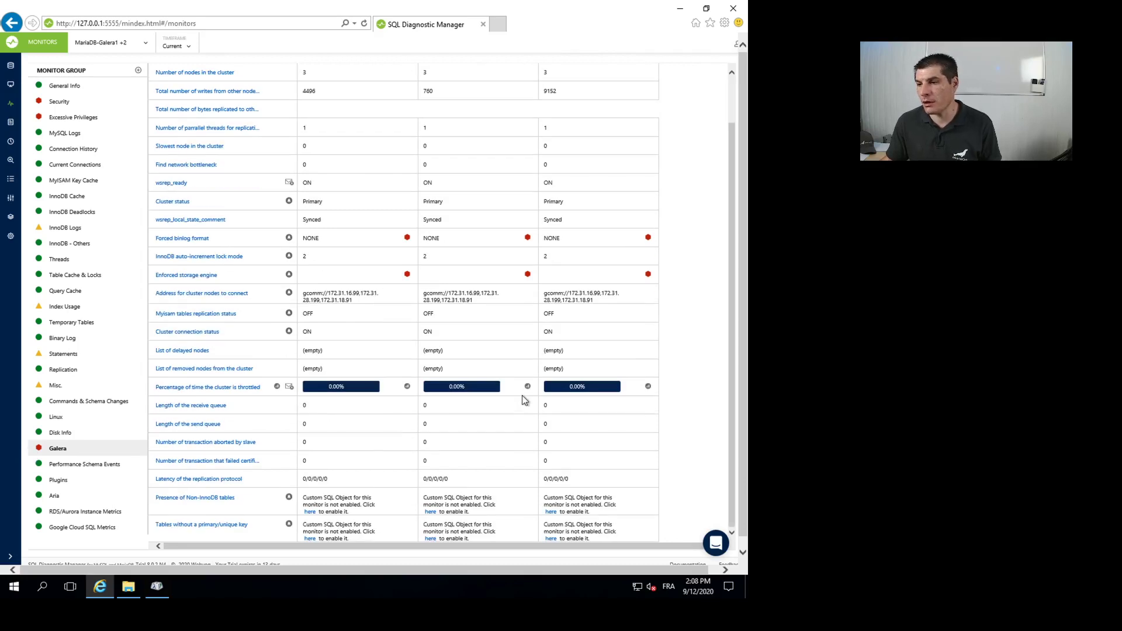
{"action": "scroll", "coordinate": [524, 400], "scroll_direction": "up", "scroll_amount": 1}
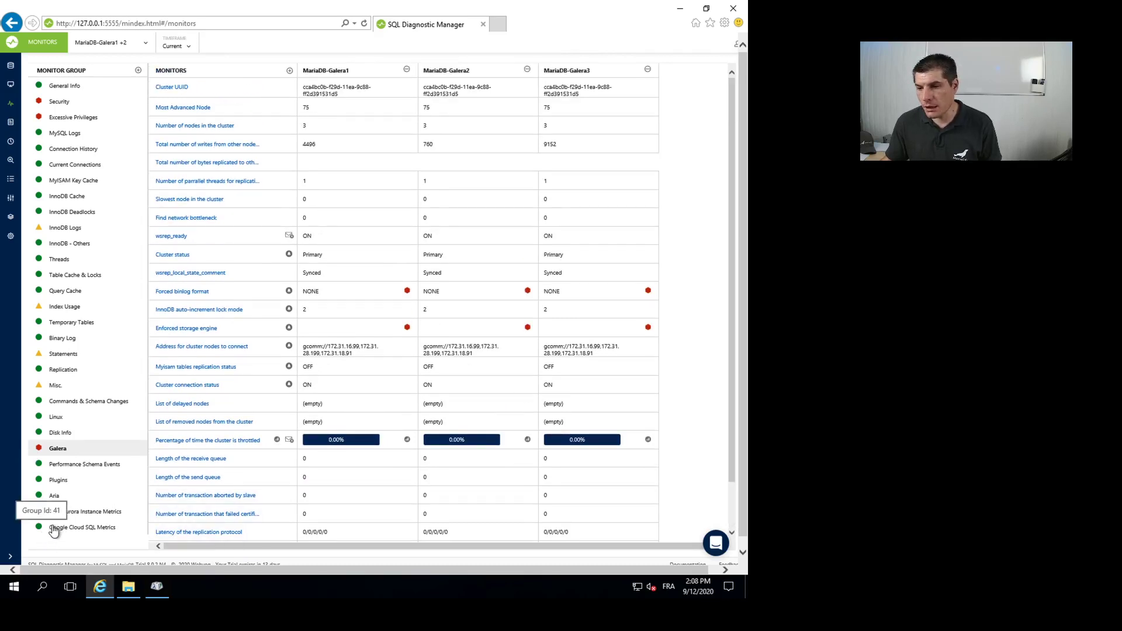
{"action": "left_click", "coordinate": [90, 528]}
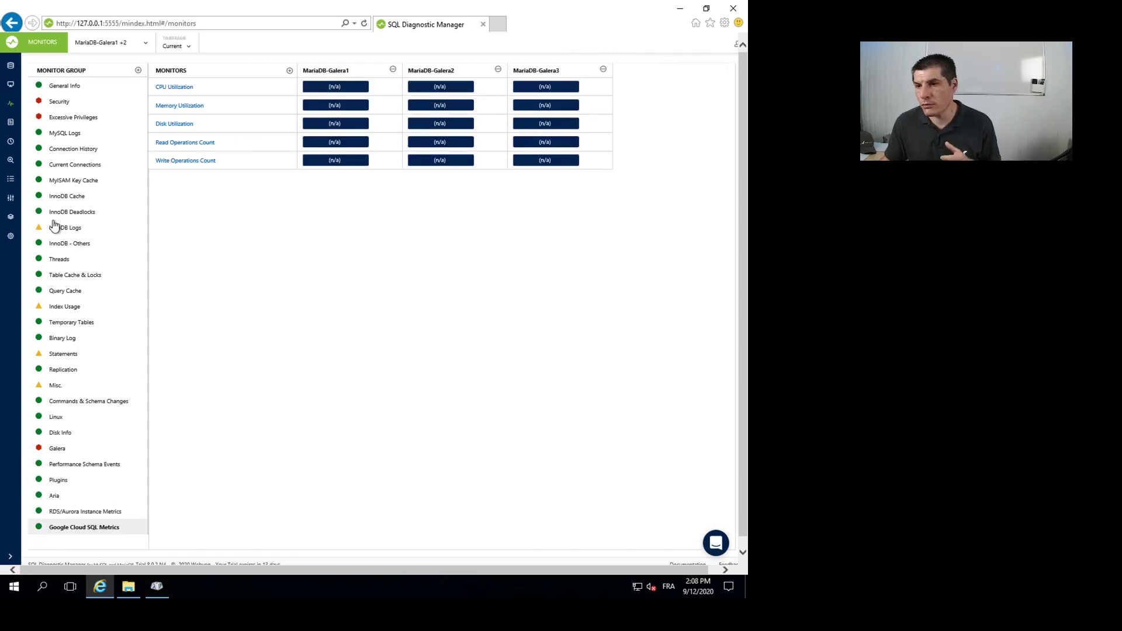
Step: View the servers' running threads, followed by the Real Time monitoring, Query Analyzer and Audit Log pages
{"action": "left_click", "coordinate": [11, 120]}
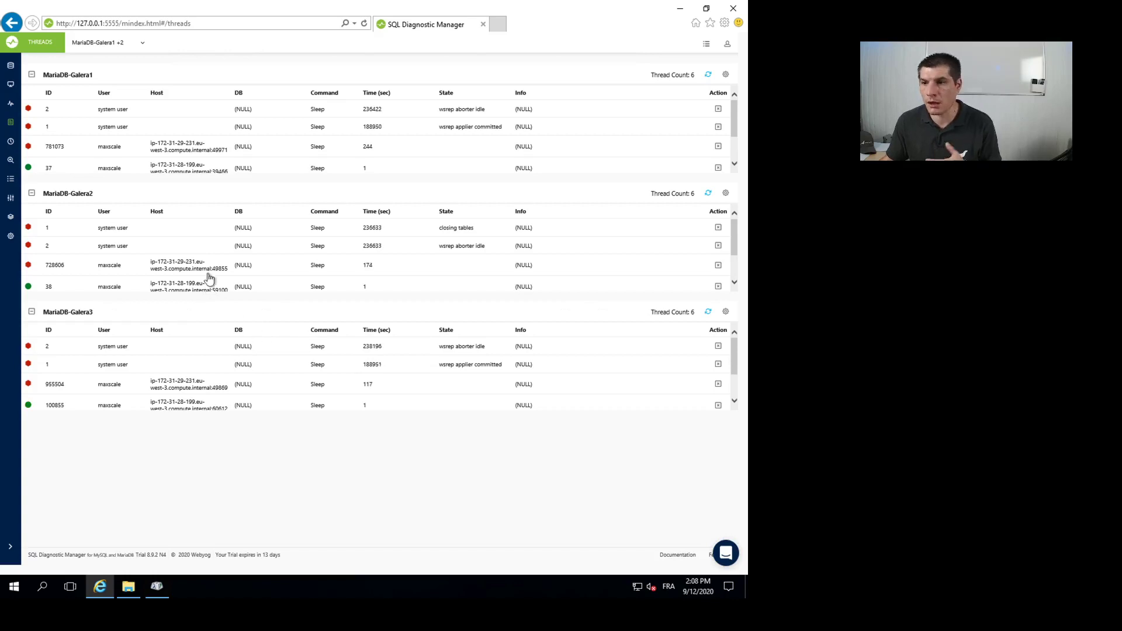
{"action": "left_click", "coordinate": [10, 142]}
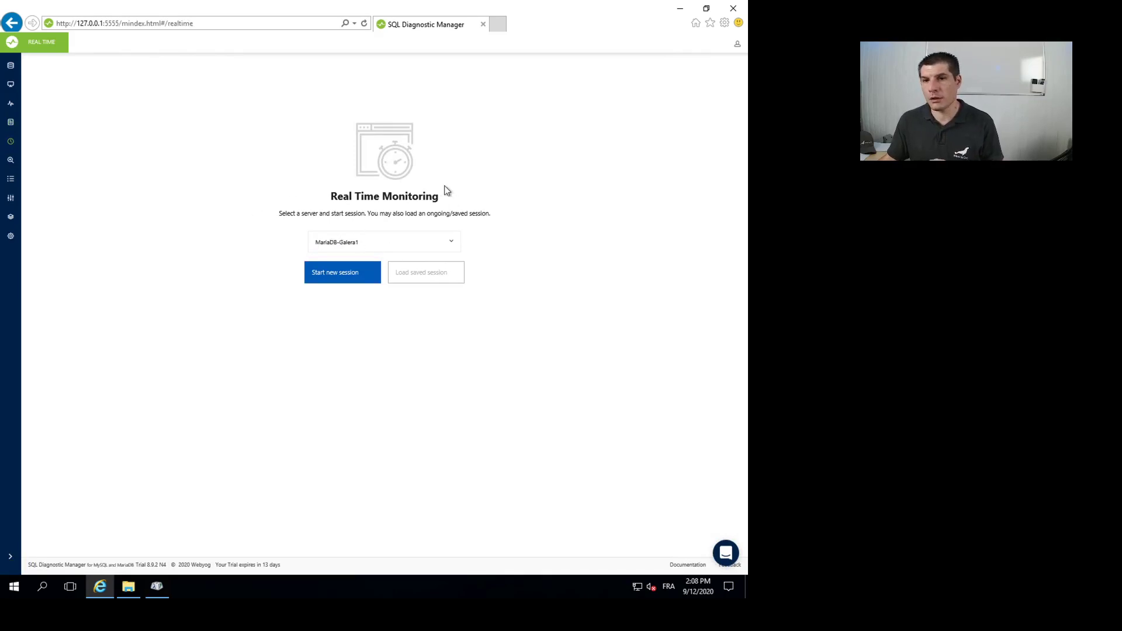
{"action": "left_click", "coordinate": [10, 161]}
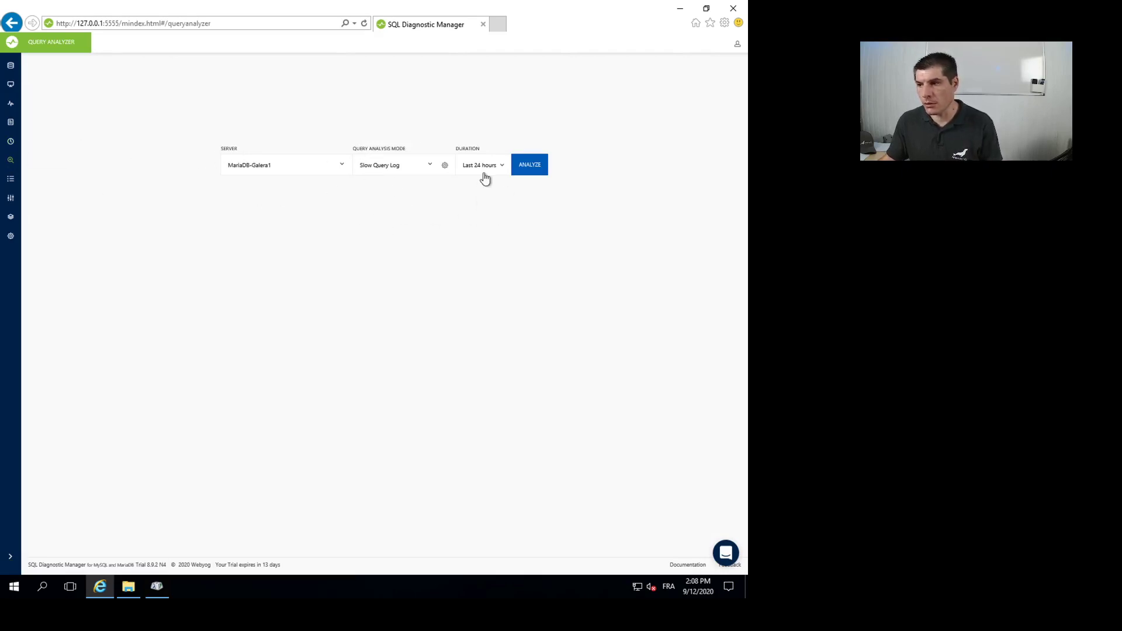
{"action": "left_click", "coordinate": [11, 178]}
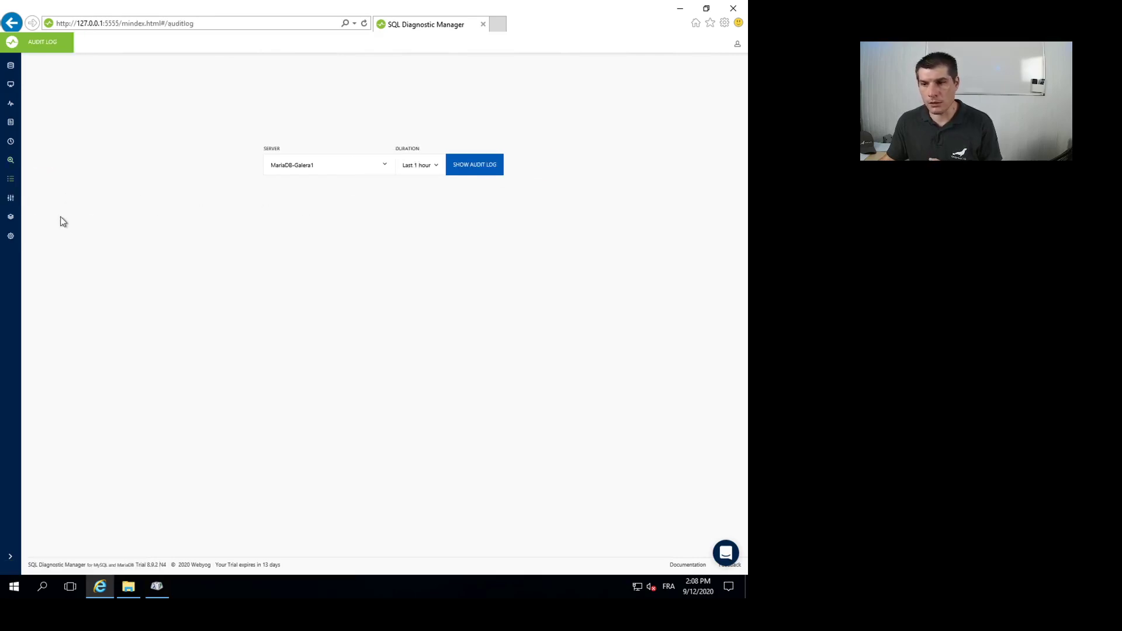
Step: View the server configuration comparison of the three Galera servers, the Replication Overview and the Settings page
{"action": "left_click", "coordinate": [10, 198]}
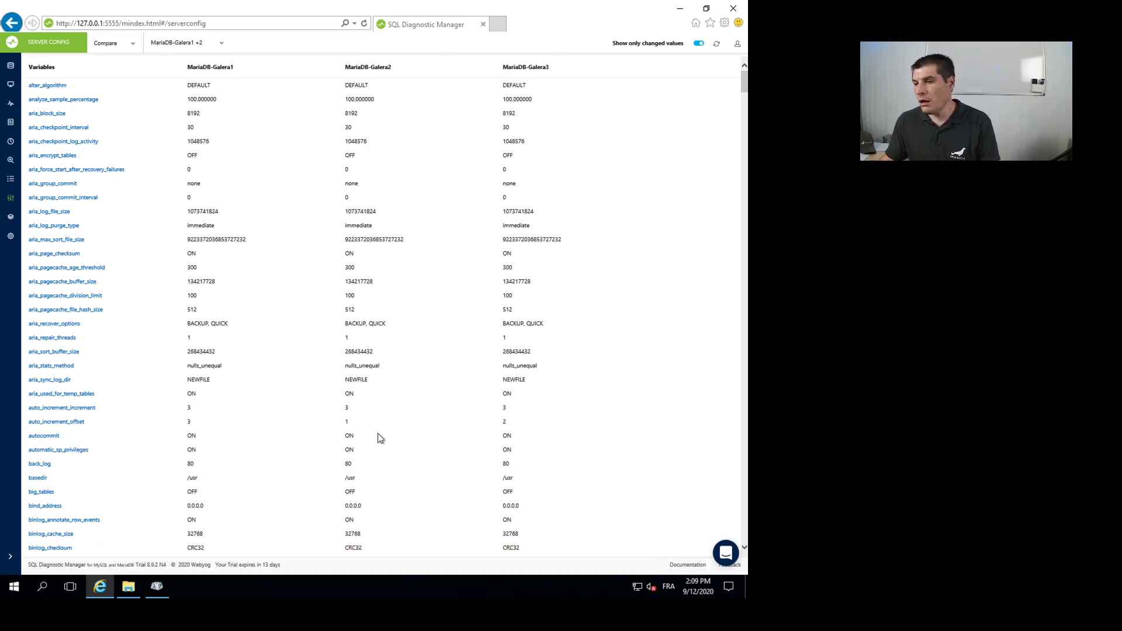
{"action": "left_click", "coordinate": [11, 218]}
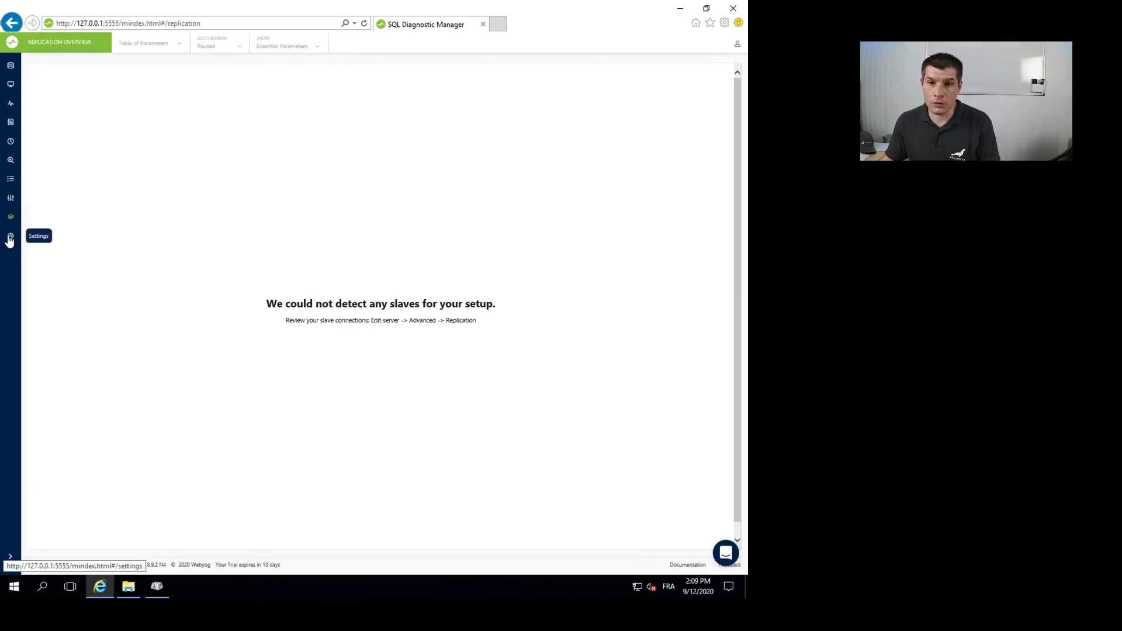
{"action": "left_click", "coordinate": [10, 237]}
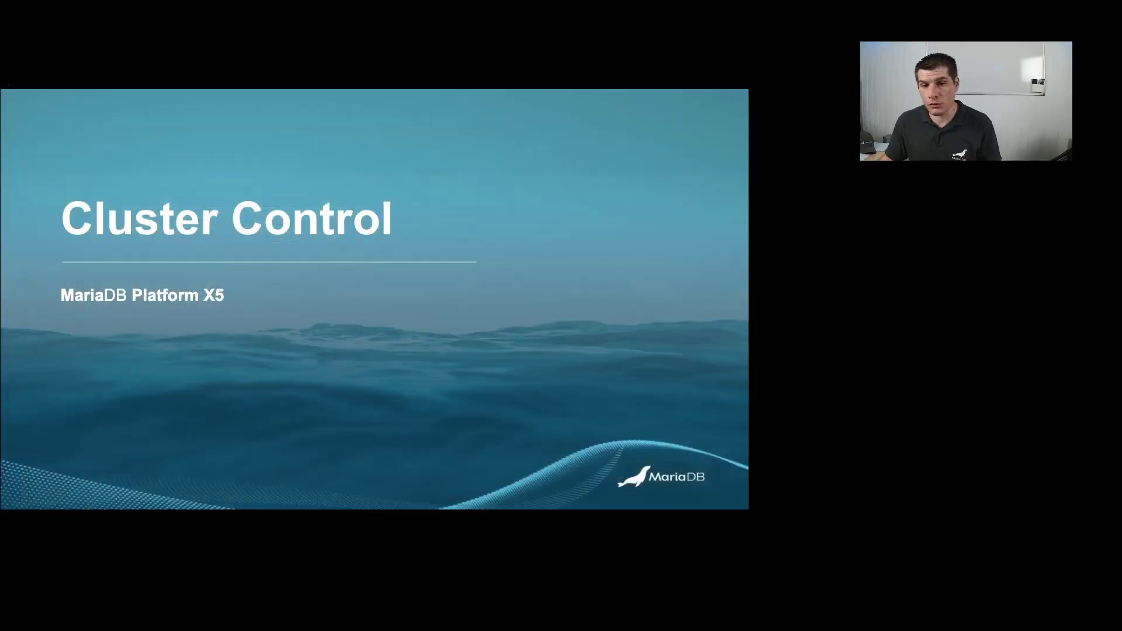
{"action": "mouse_move", "coordinate": [621, 583]}
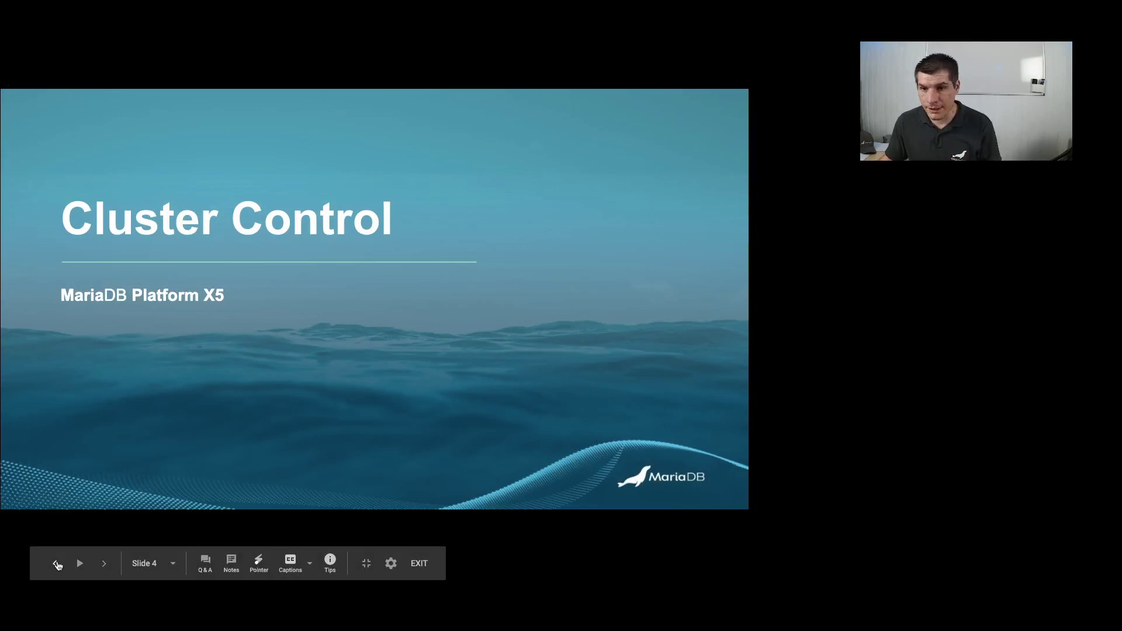
{"action": "left_click", "coordinate": [56, 564]}
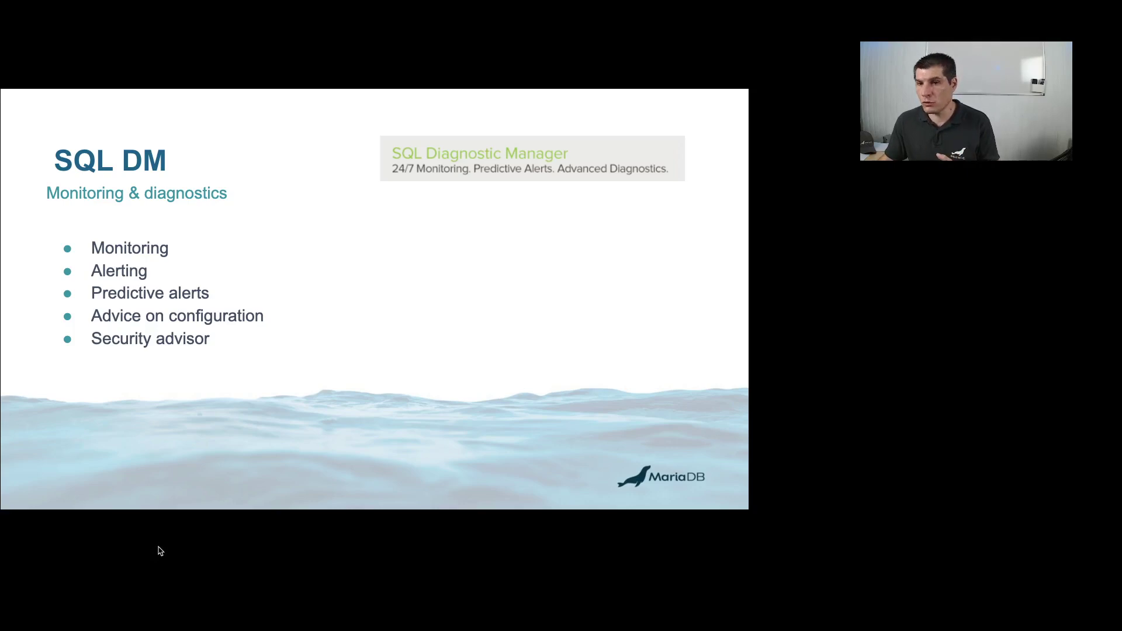
{"action": "mouse_move", "coordinate": [160, 545]}
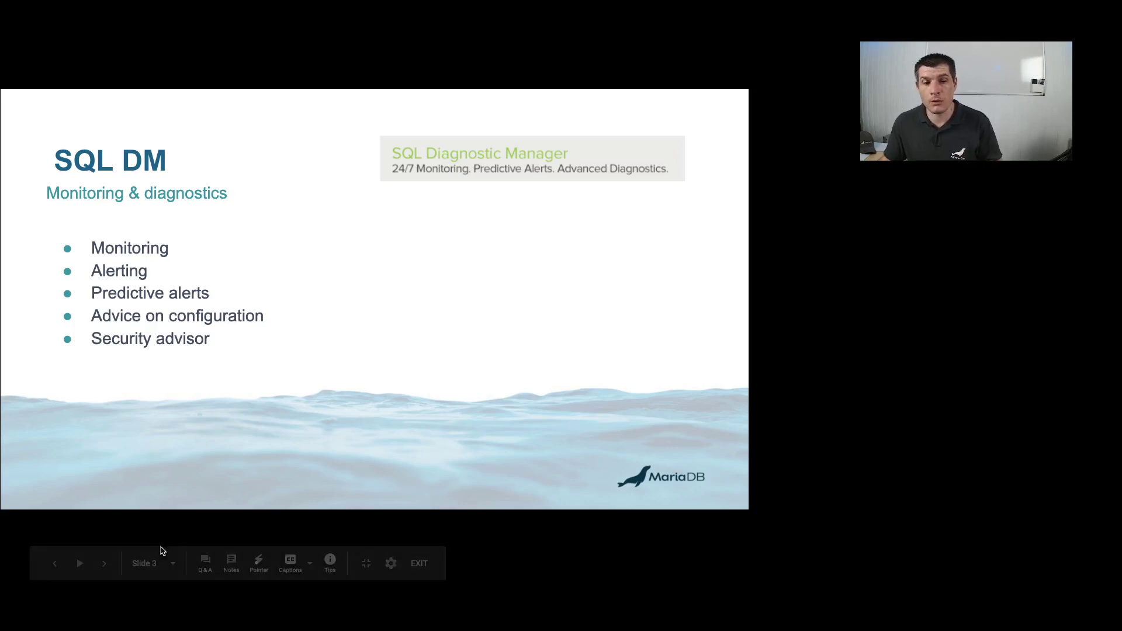
{"action": "left_click", "coordinate": [103, 565]}
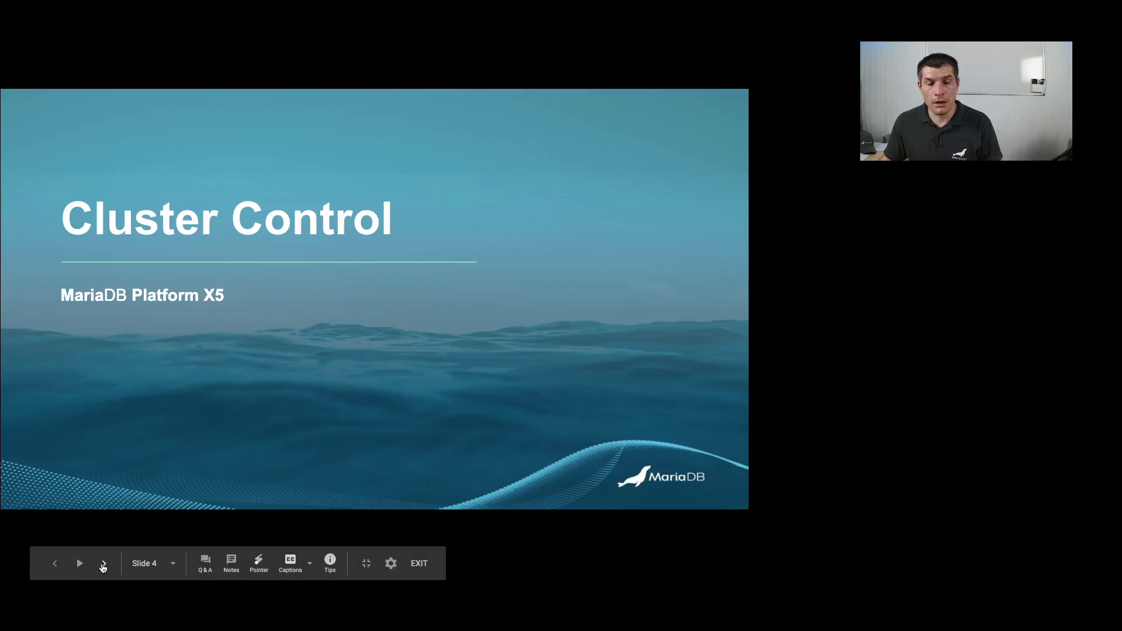
{"action": "left_click", "coordinate": [103, 565]}
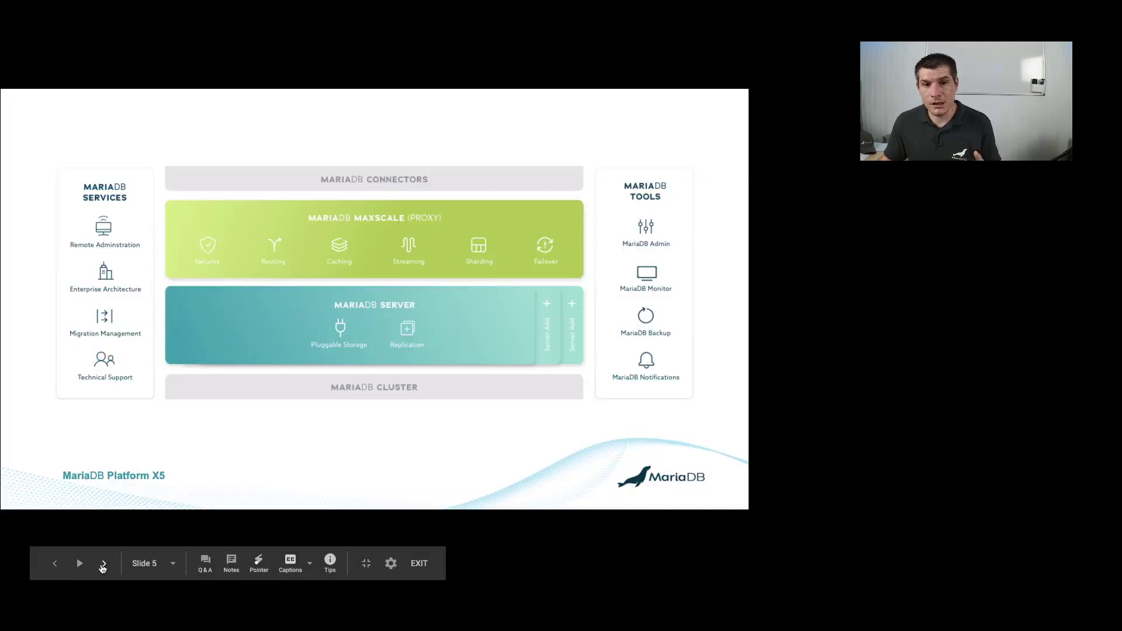